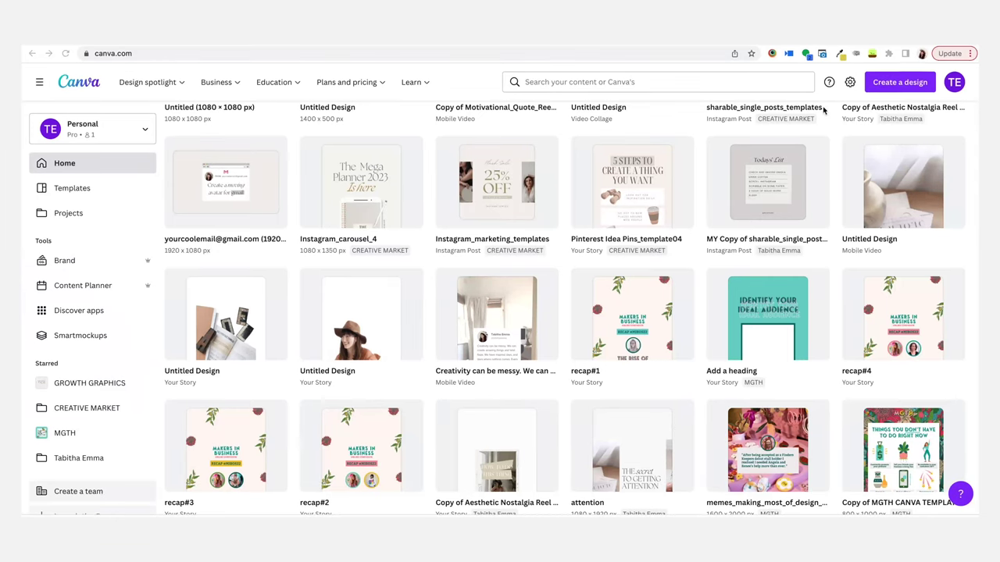
Start a blank Instagram Story Video design and bring up the uploaded photos of the woman
left_click(905, 86)
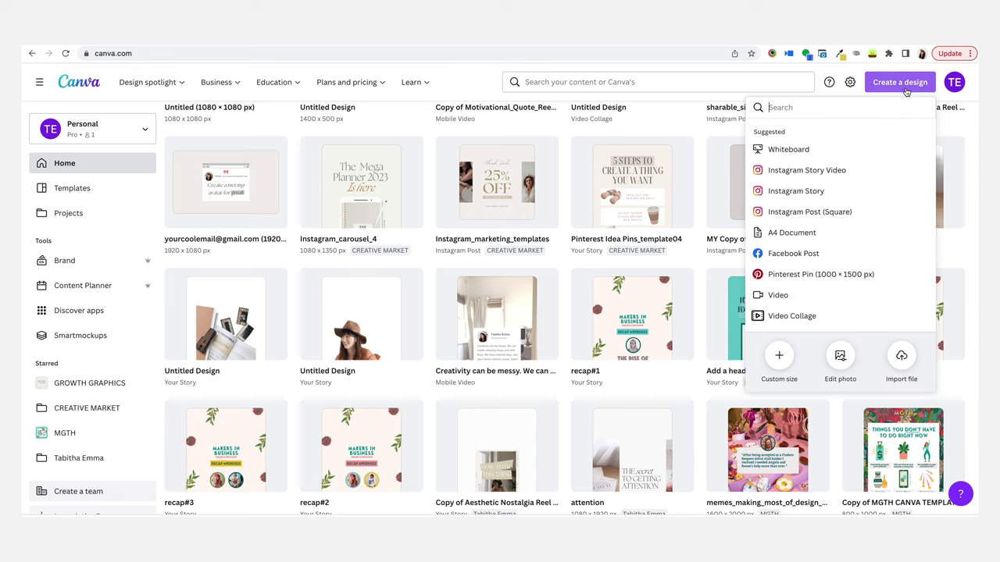
left_click(788, 172)
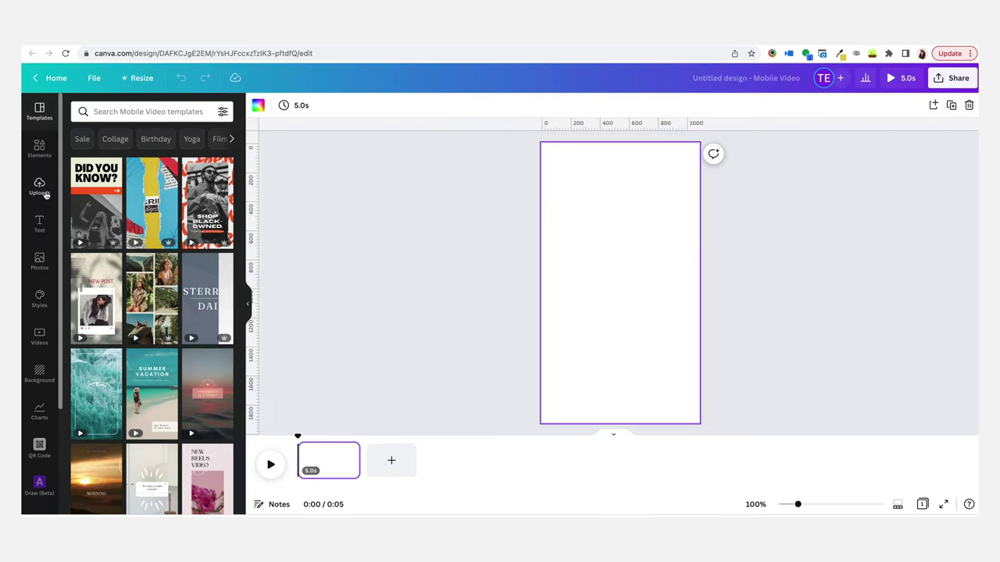
left_click(39, 188)
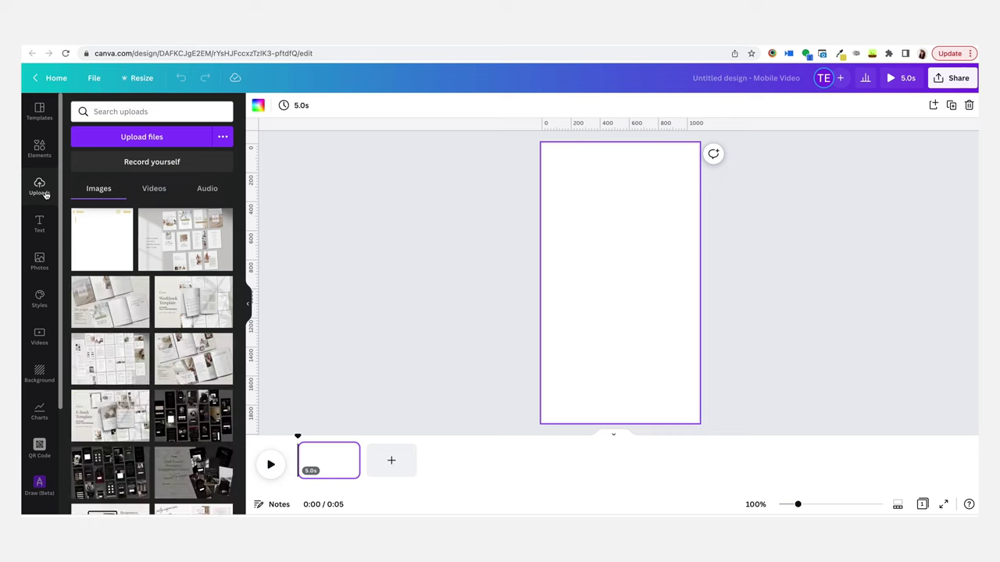
scroll(149, 318, "down", 10)
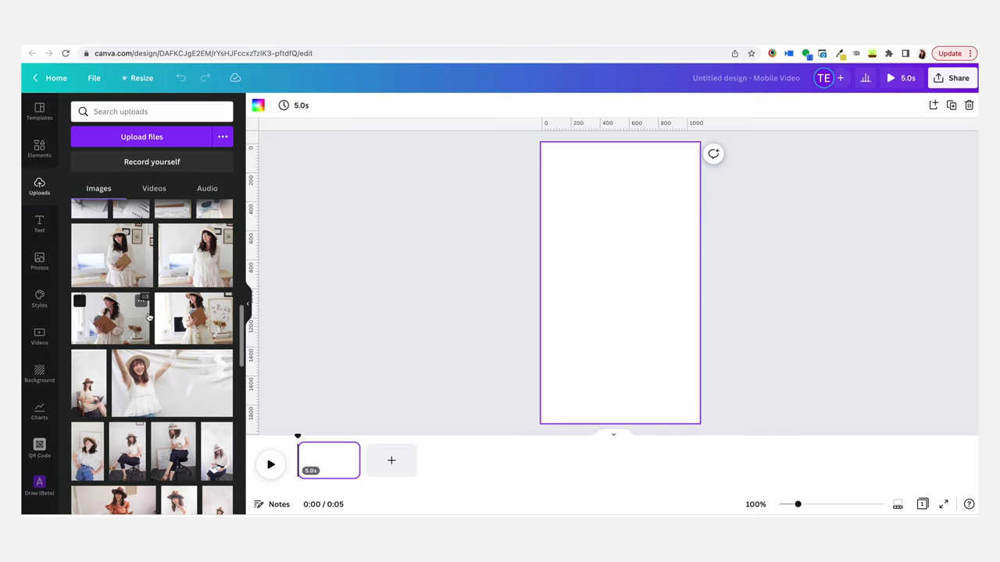
left_click(323, 327)
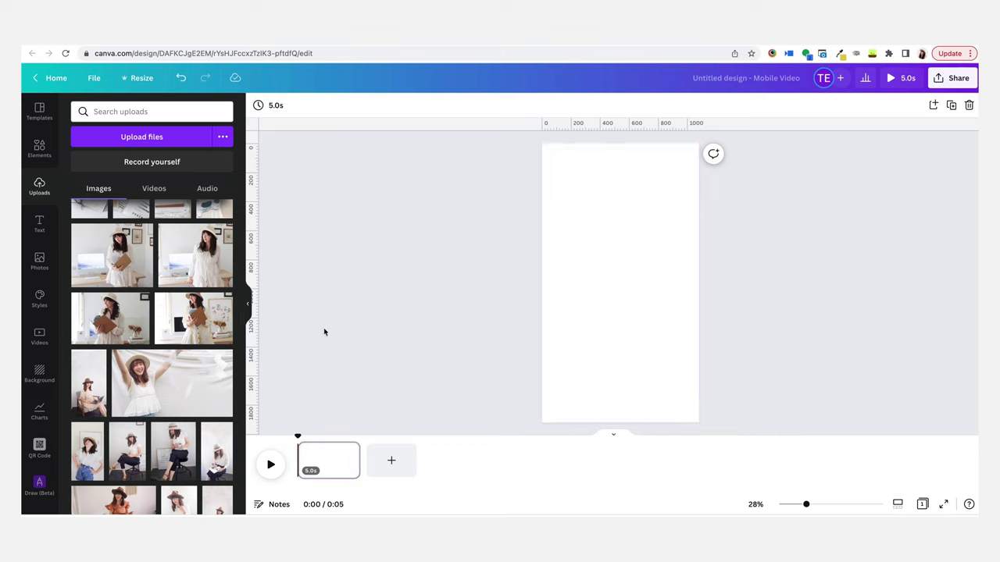
Add the vase and torn paint-swatch photo and stretch it to cover the whole page
scroll(197, 312, "up", 3)
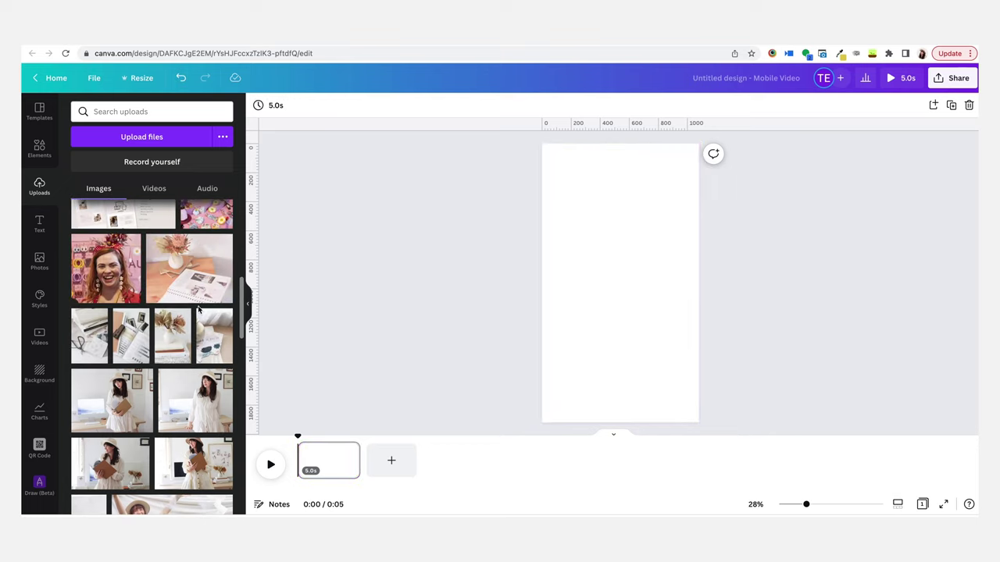
left_click(218, 353)
left_click_drag(627, 344, 604, 287)
left_click_drag(655, 312, 701, 442)
left_click_drag(670, 372, 663, 370)
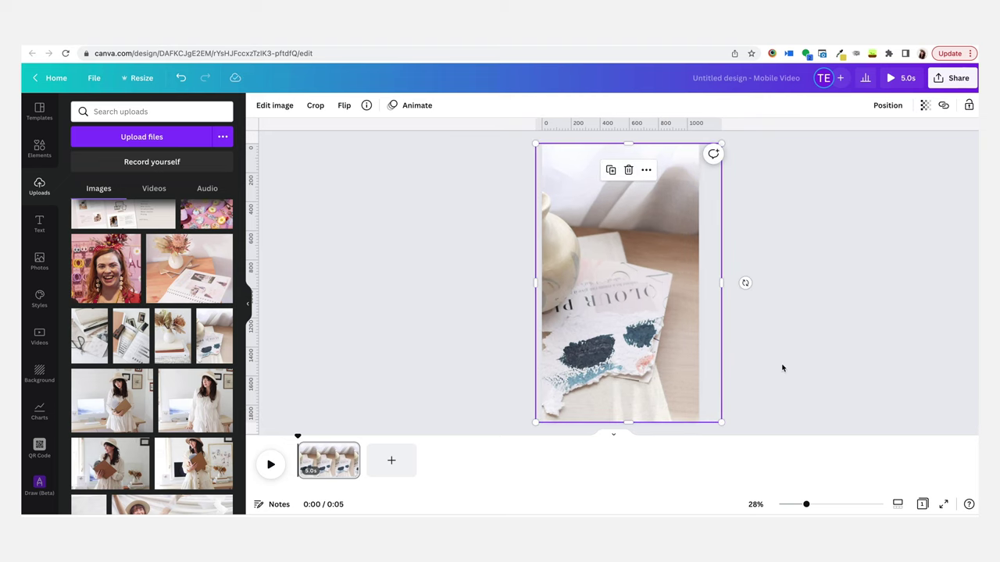
left_click_drag(653, 336, 660, 336)
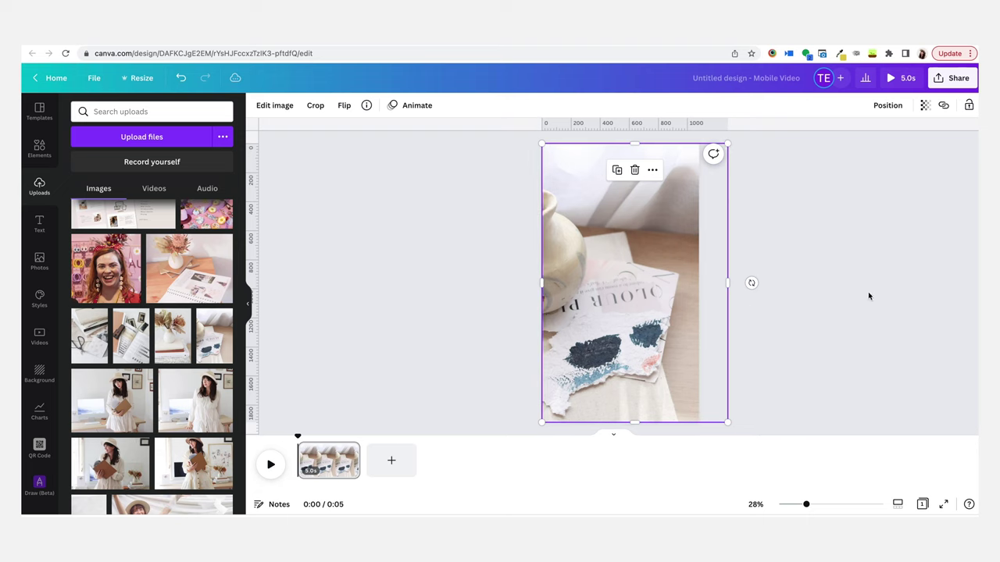
left_click(804, 341)
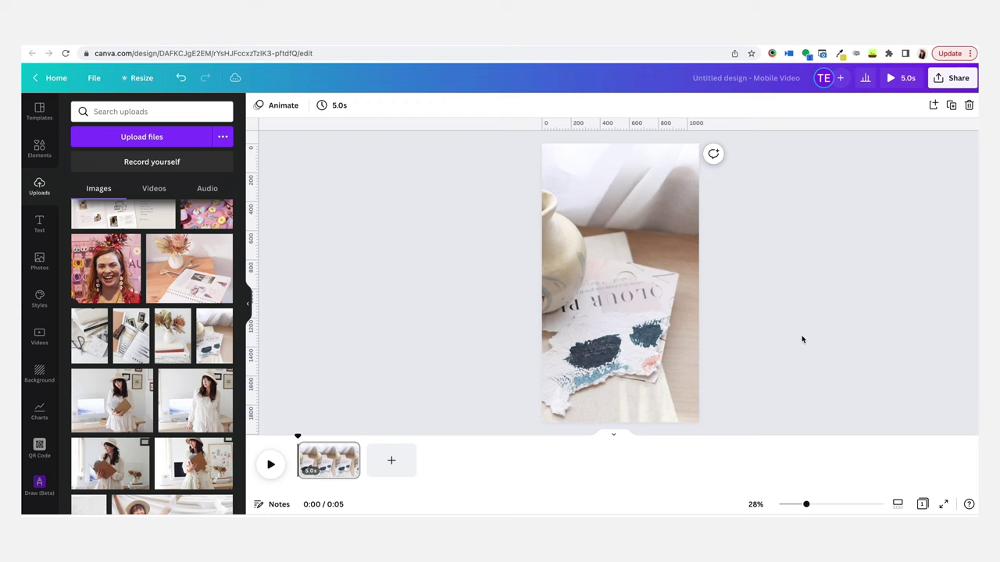
Change the first page's duration from 5.0s to 1.0s
left_click(310, 471)
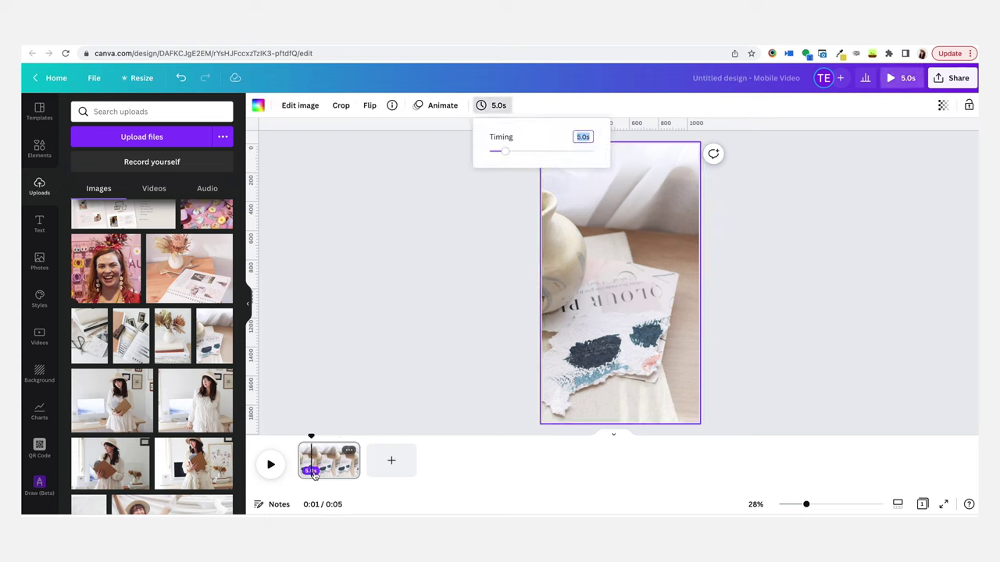
double_click(584, 137)
type("1")
key("Return")
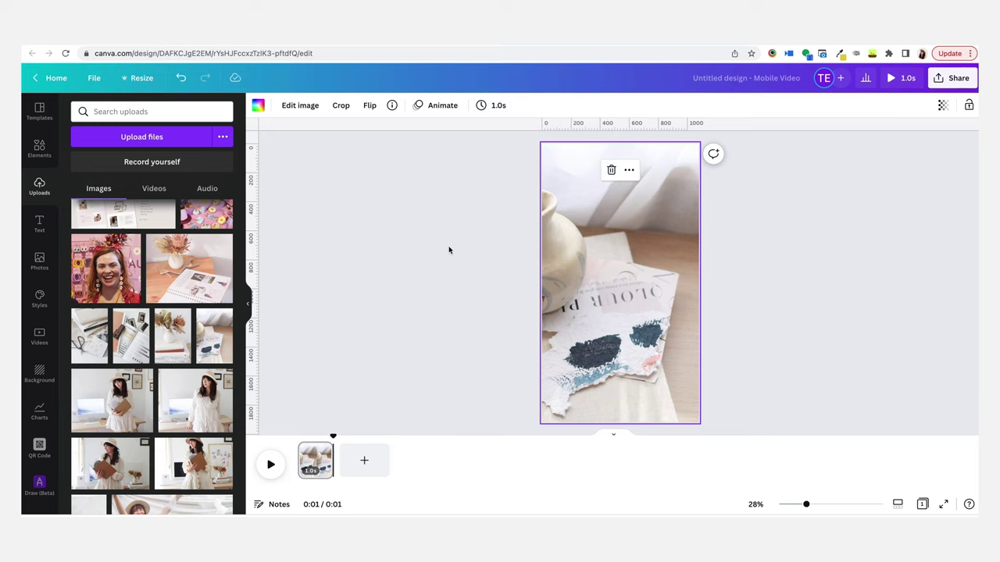
Duplicate the 1-second background page into a second page
left_click(316, 459)
mouse_move(321, 454)
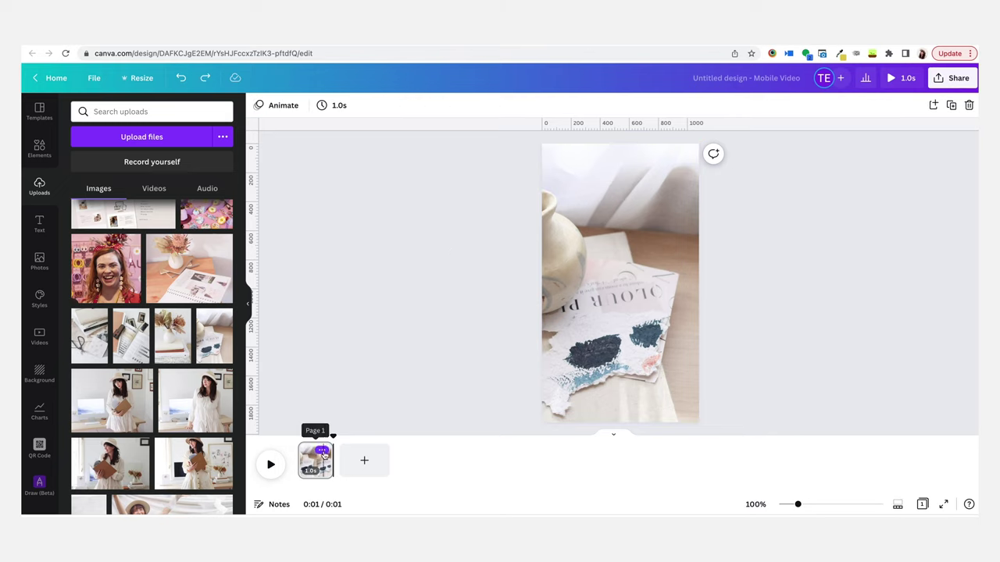
left_click(322, 452)
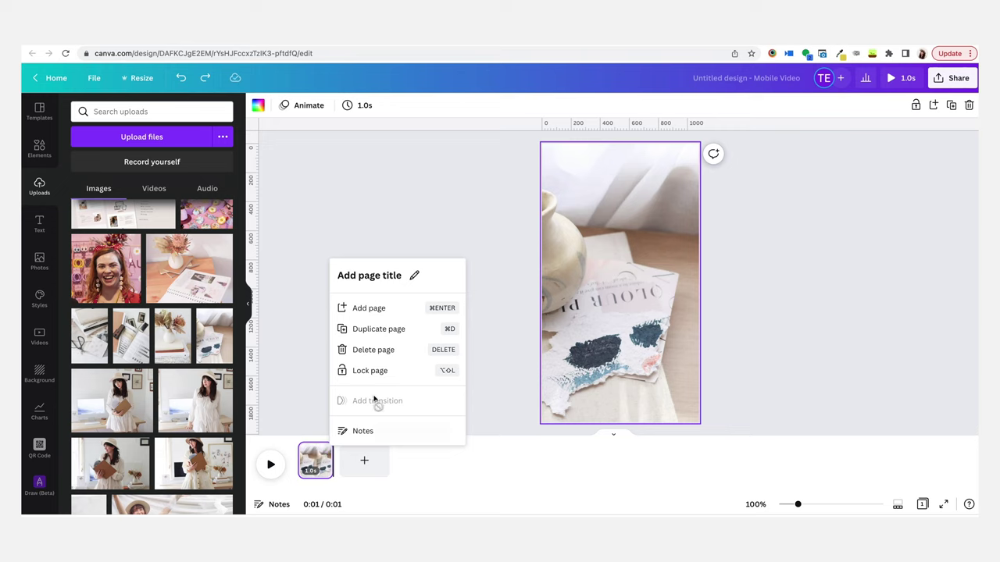
left_click(382, 336)
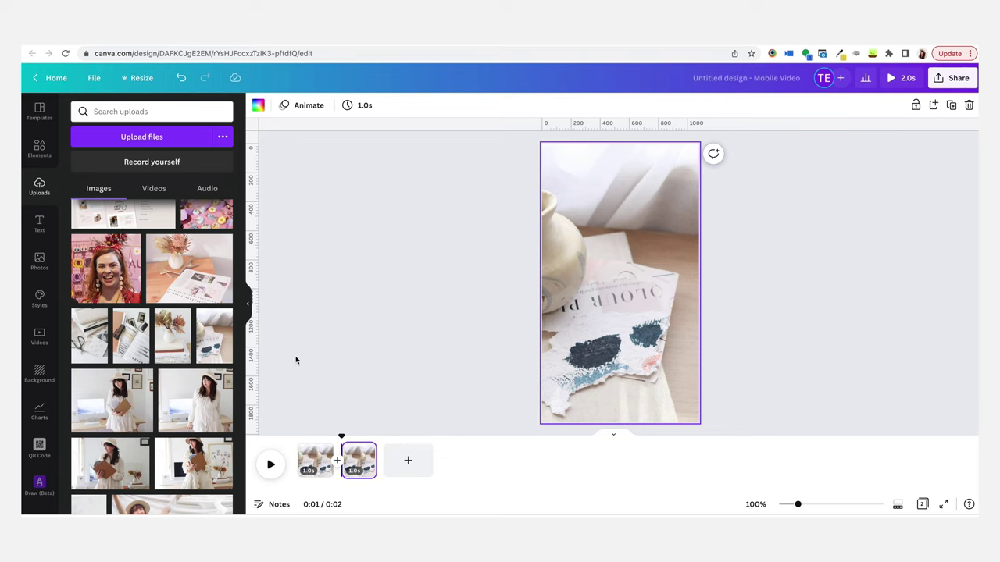
Place the photo of the woman in white on page 2, enlarged and resting on the bottom edge
left_click(184, 407)
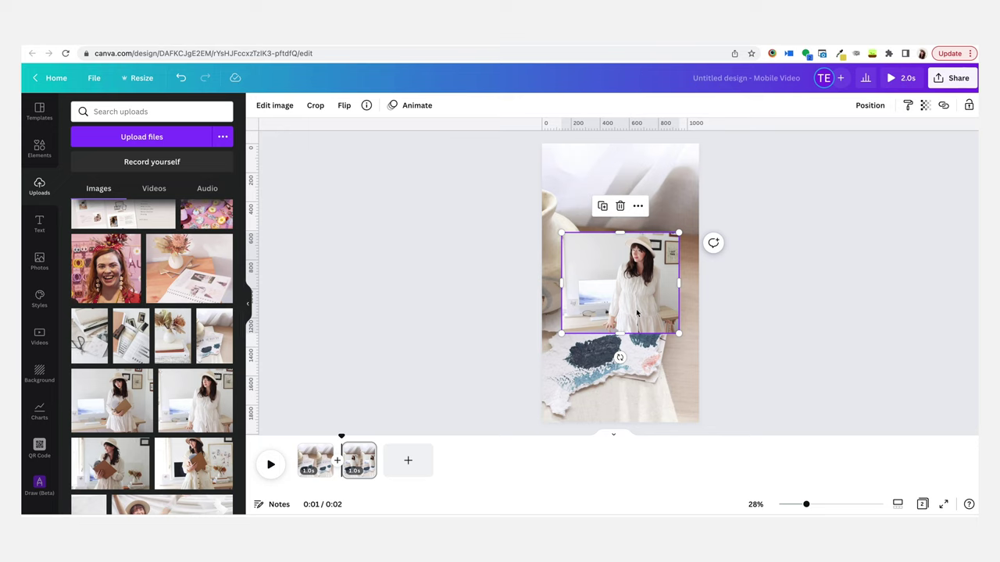
left_click_drag(679, 335, 727, 376)
left_click_drag(669, 330, 635, 354)
left_click_drag(529, 257, 483, 217)
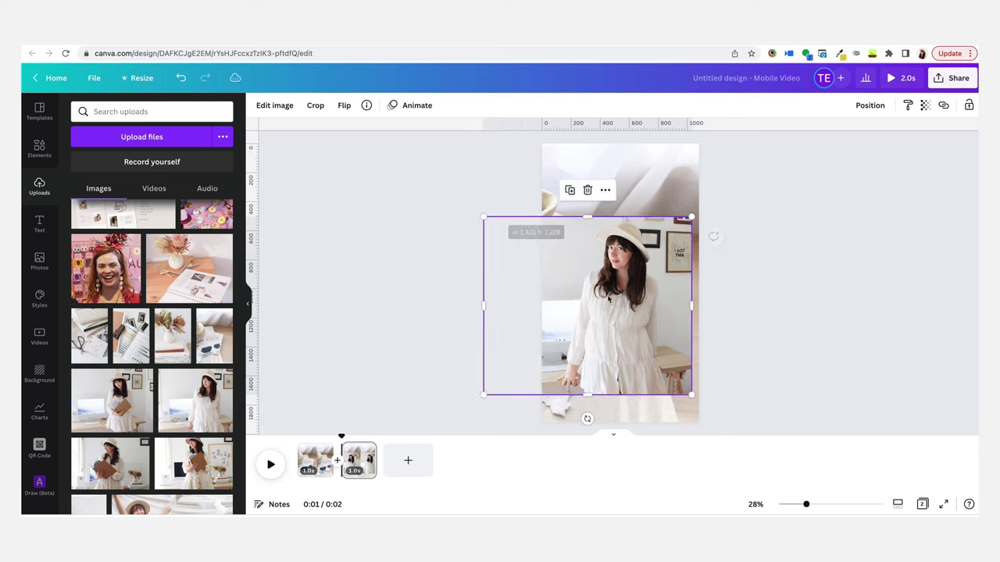
left_click_drag(613, 292, 648, 362)
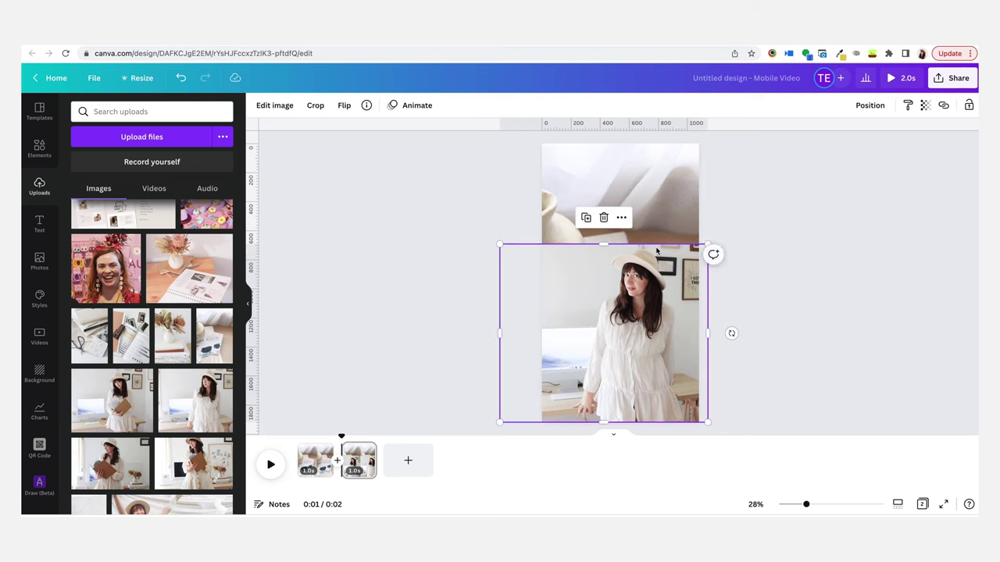
mouse_move(644, 397)
left_mouse_down()
mouse_move(639, 332)
mouse_move(649, 398)
left_mouse_up()
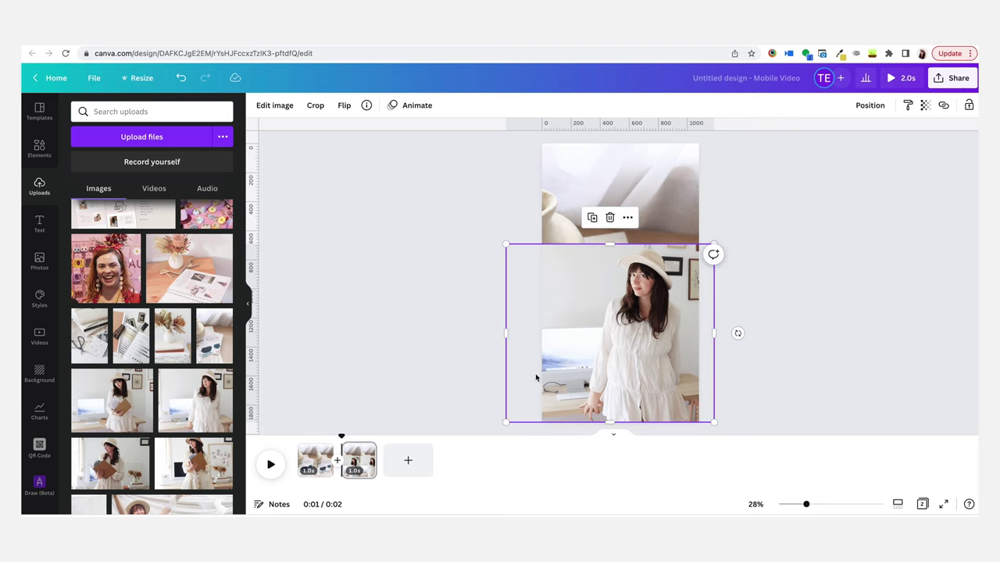
Duplicate page 2 into a third page
left_click(464, 384)
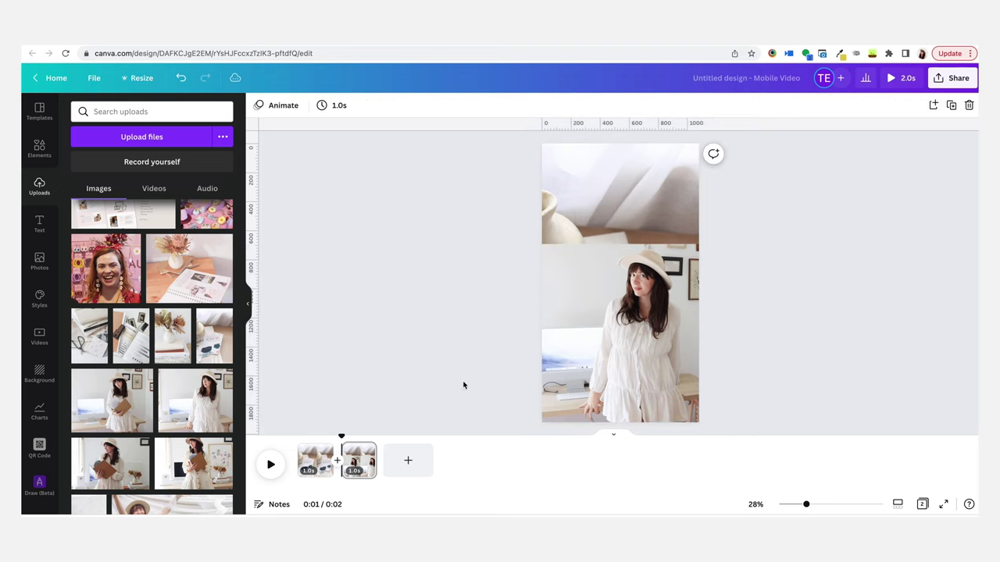
right_click(365, 451)
left_click(424, 336)
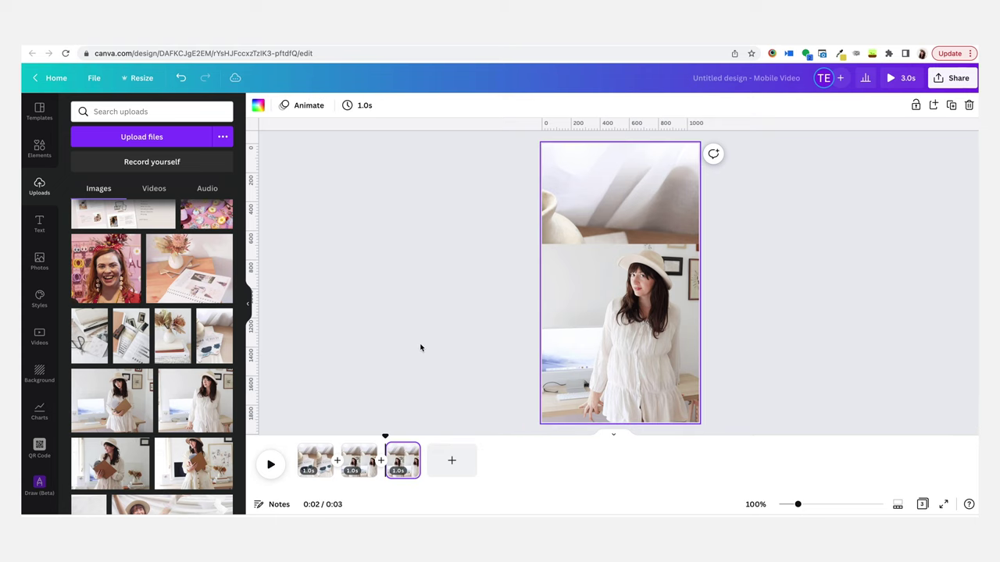
Remove the background from the woman's photo on page 2 with BG Remover, then move to page 3
left_click(361, 464)
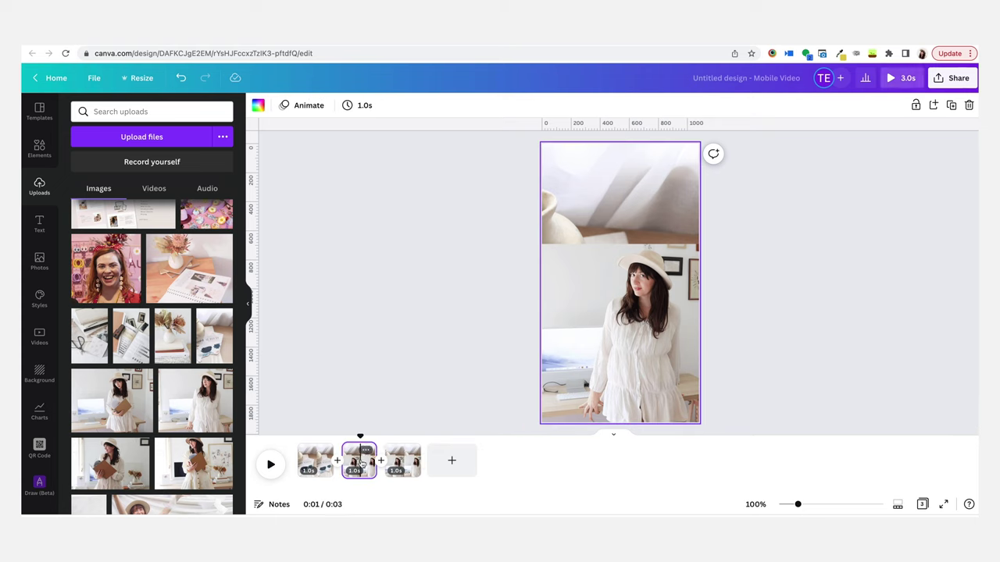
left_click(557, 352)
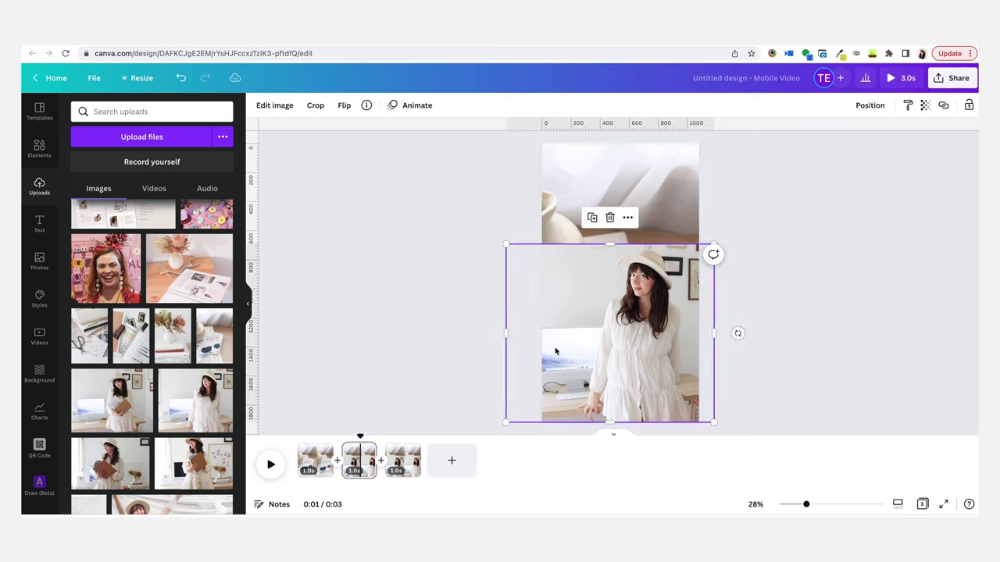
left_click(275, 109)
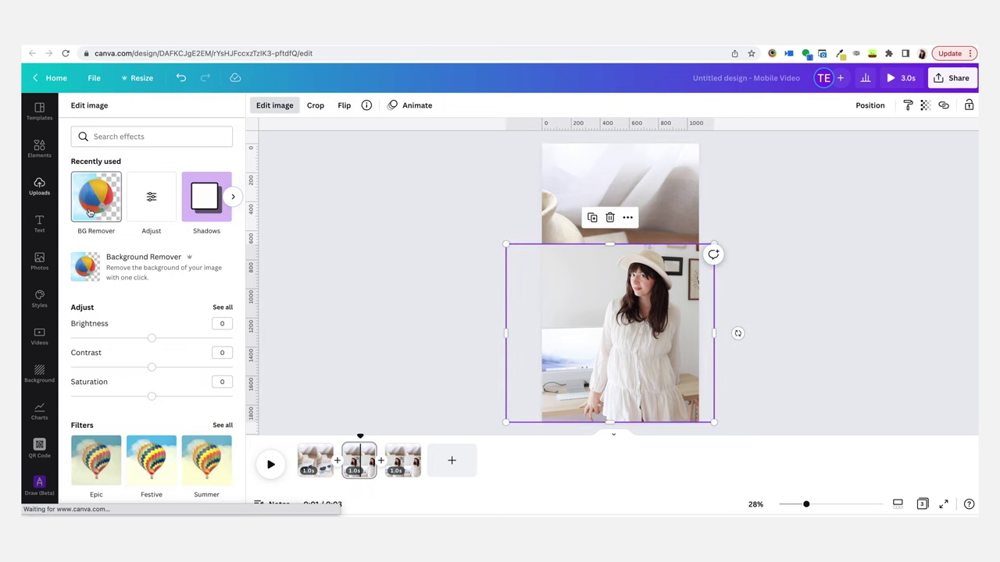
left_click(90, 212)
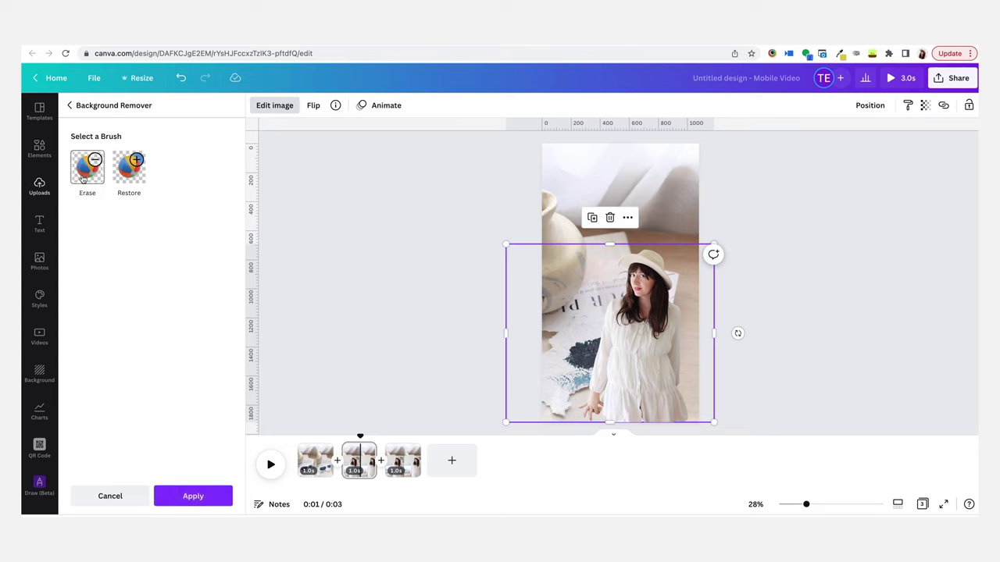
left_click(197, 496)
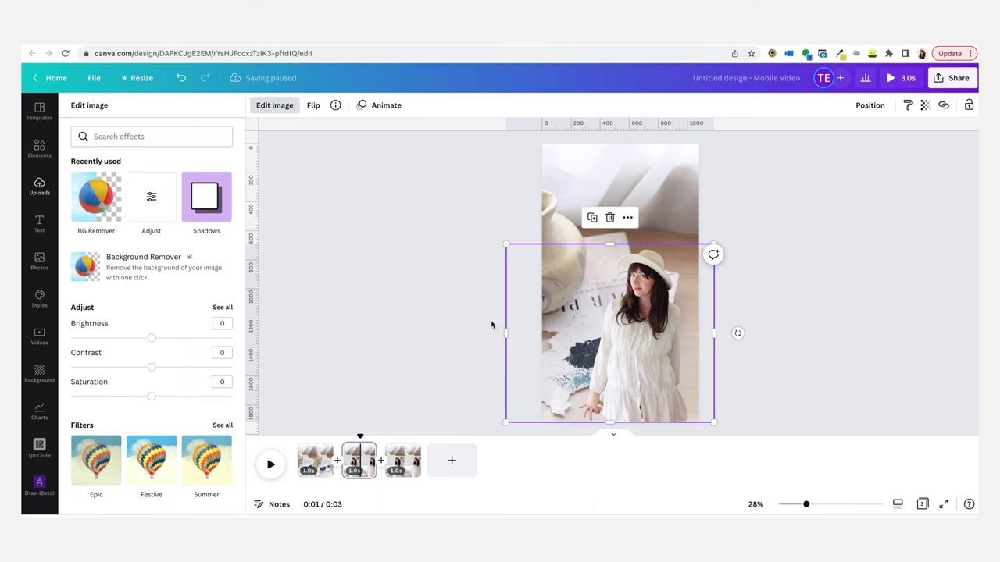
left_click_drag(359, 438, 400, 447)
left_click(400, 449)
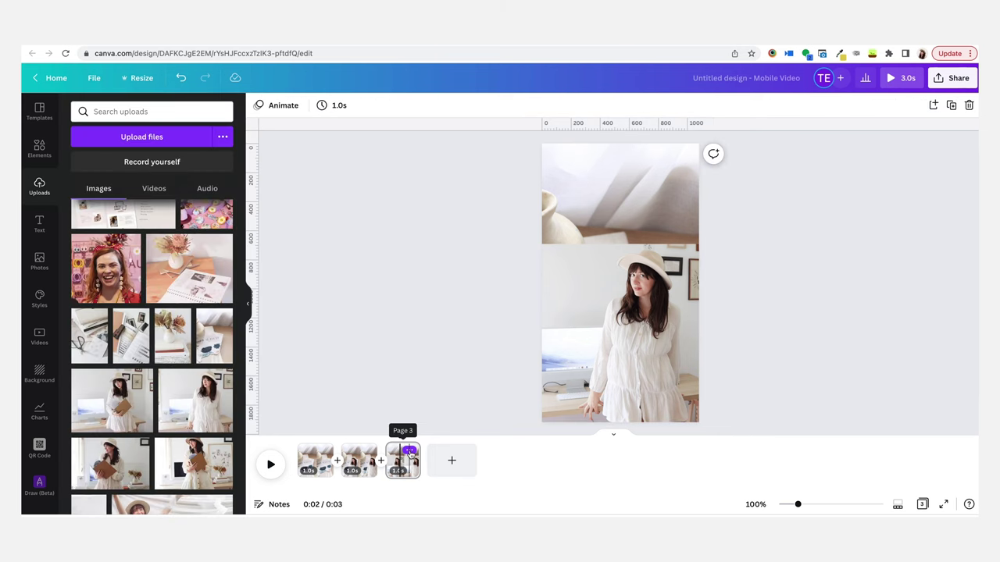
Duplicate page 3 to create a fourth page
left_click(409, 451)
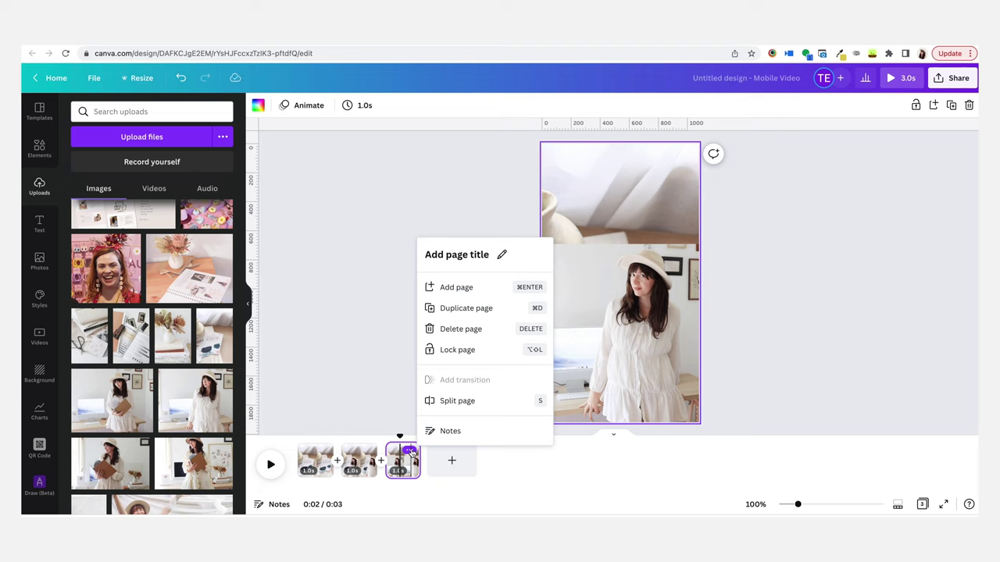
left_click(478, 309)
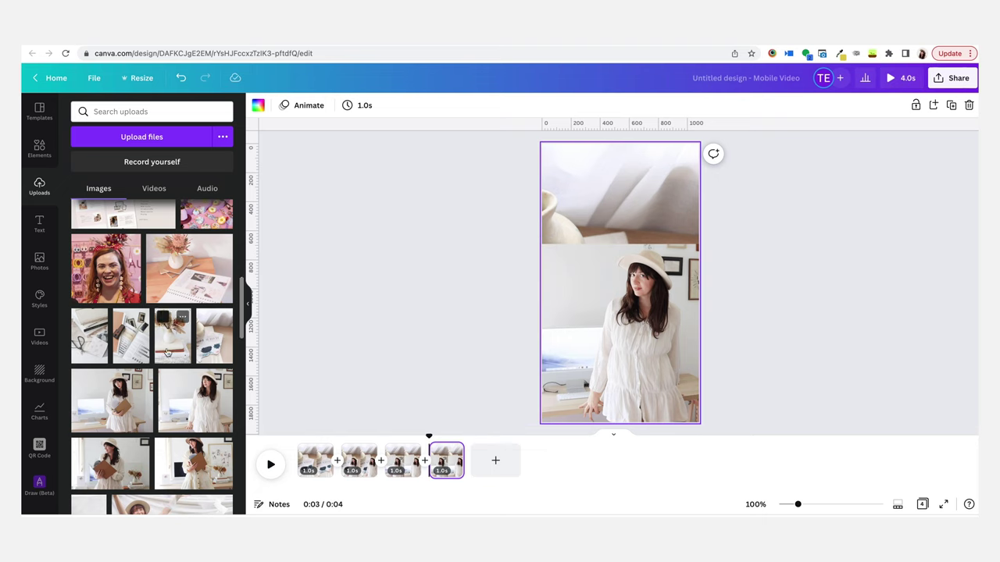
scroll(168, 394, "down", 3)
scroll(168, 394, "down", 3)
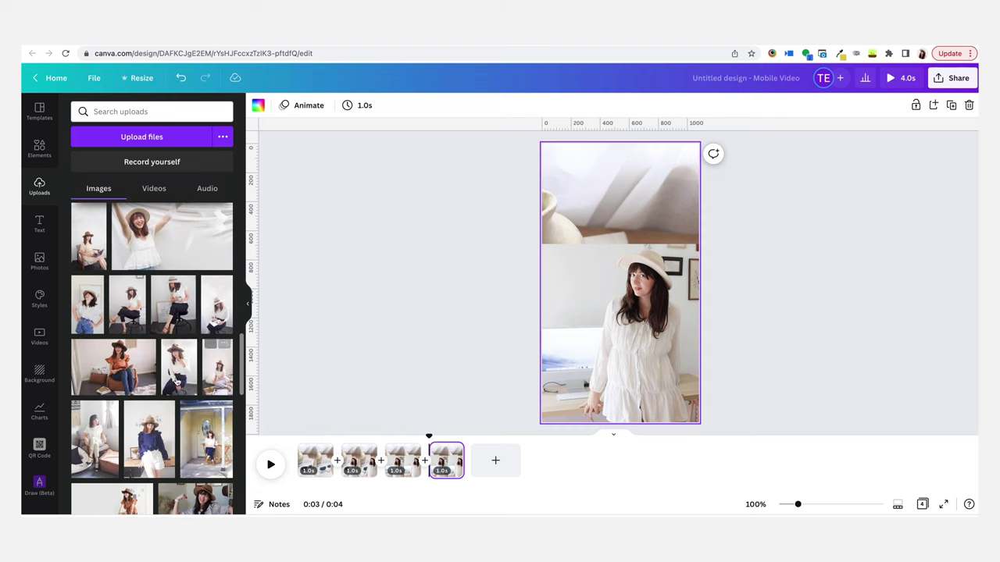
Place the photo of the woman sitting on a cushion, enlarged across the top of page 4
left_click(218, 374)
left_click_drag(623, 328, 593, 263)
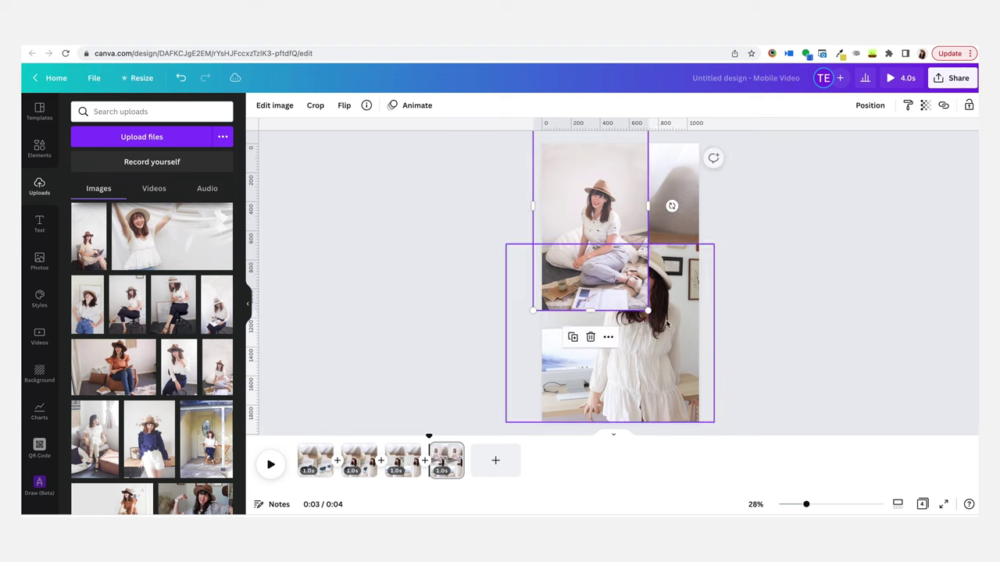
left_click_drag(648, 306, 695, 388)
left_click_drag(666, 356, 651, 360)
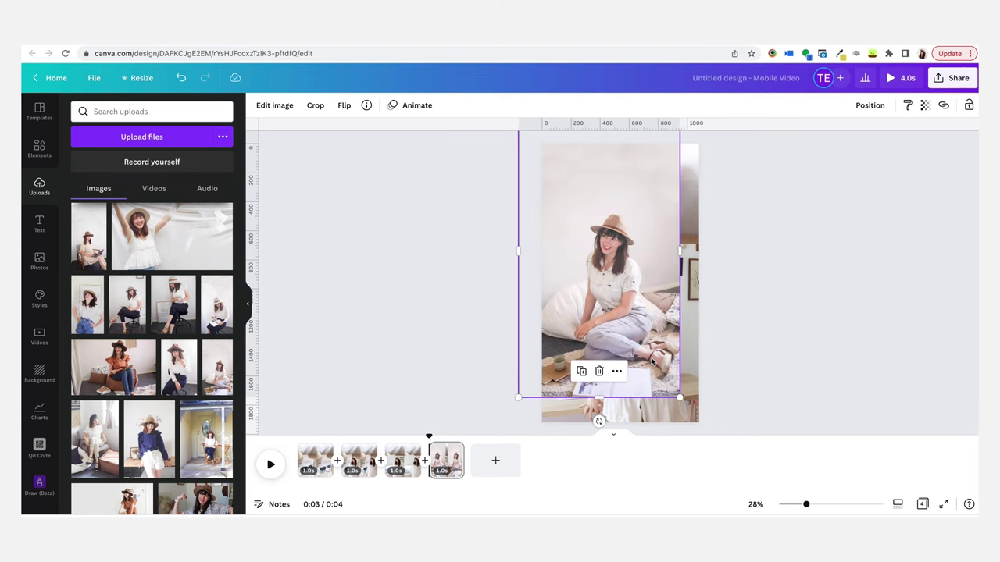
left_click(454, 451)
Duplicate page 4 as page 5, remove the sitting woman's photo background, then show page 5
left_click(496, 328)
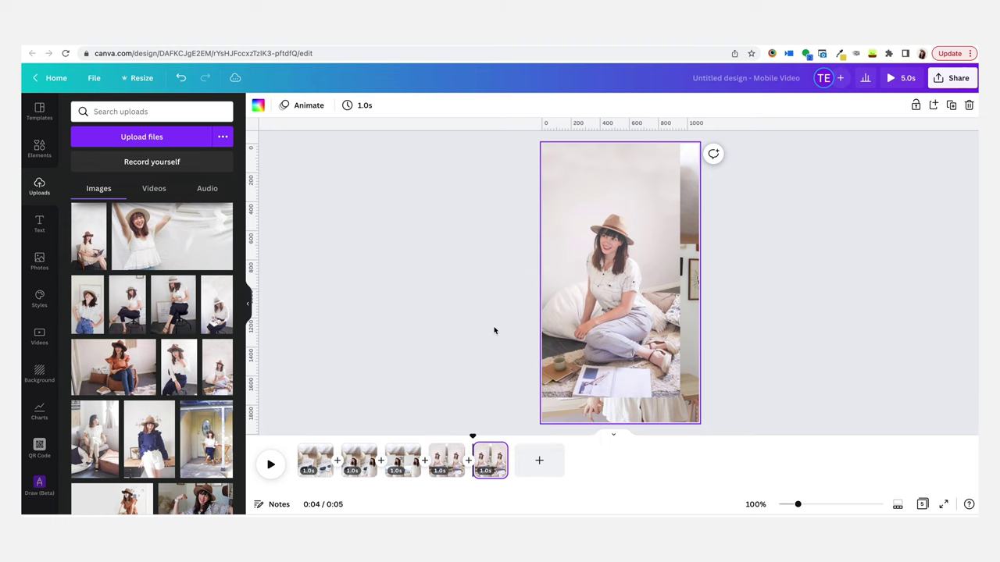
left_click(447, 459)
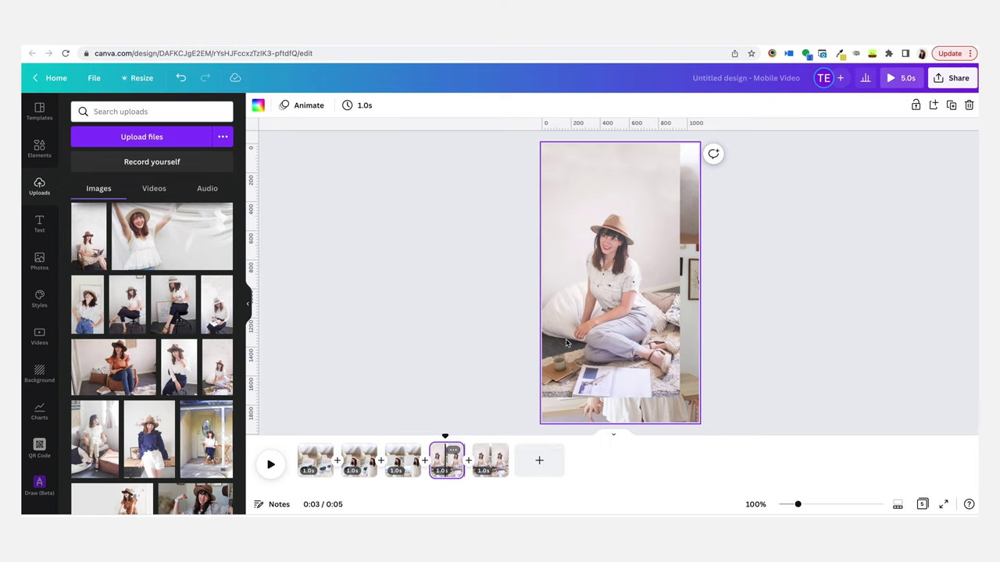
left_click(593, 313)
left_click(274, 109)
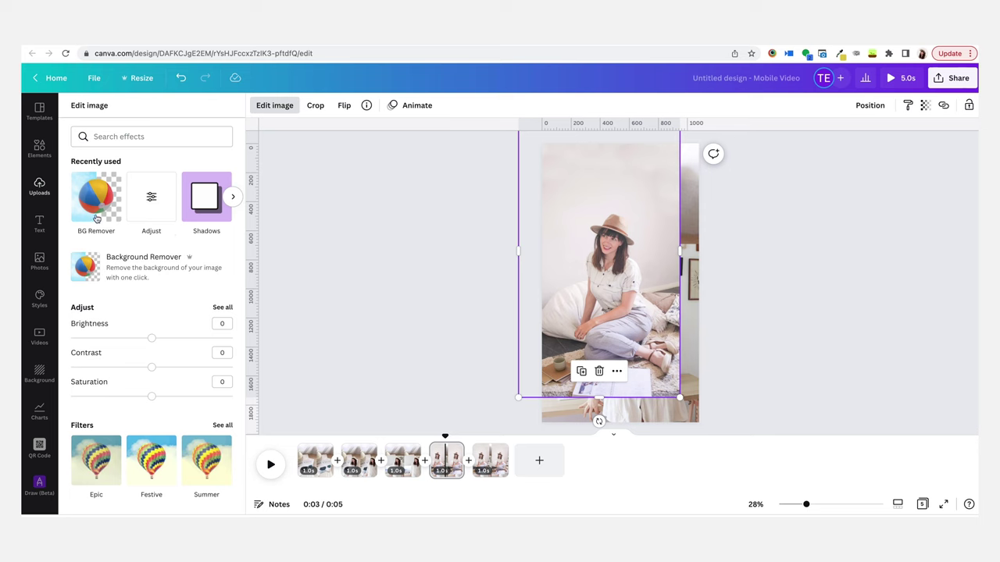
left_click(93, 211)
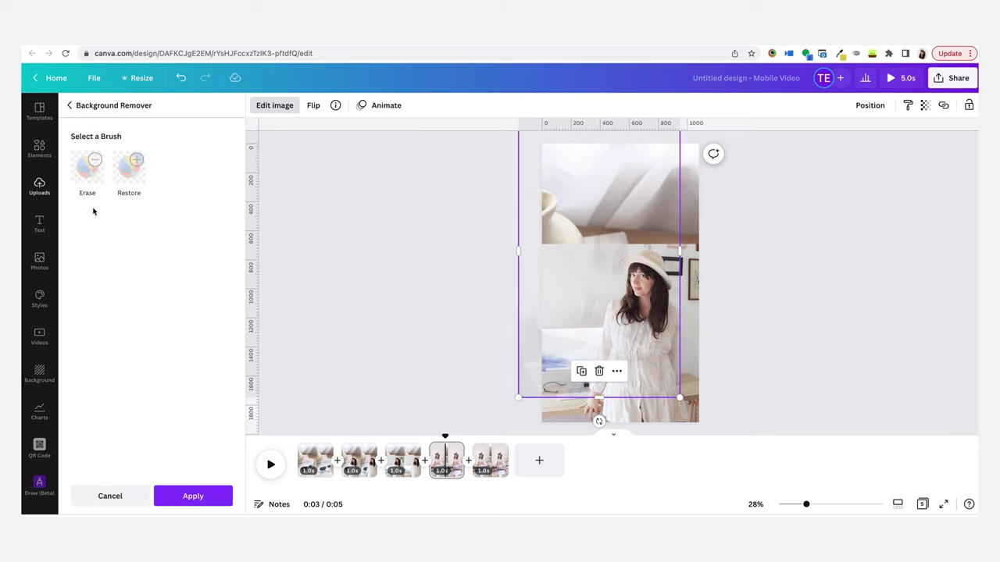
left_click(196, 498)
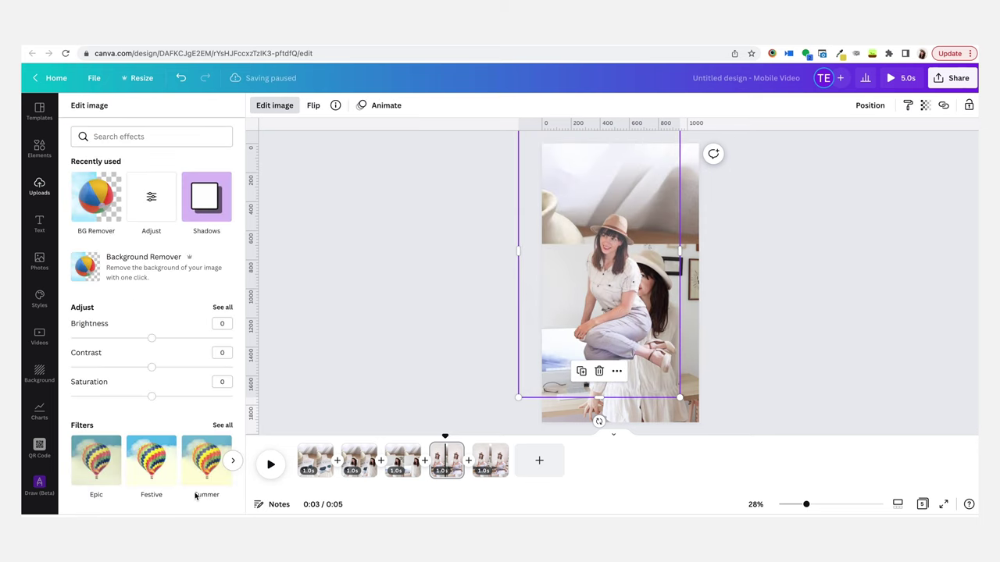
left_click(580, 332)
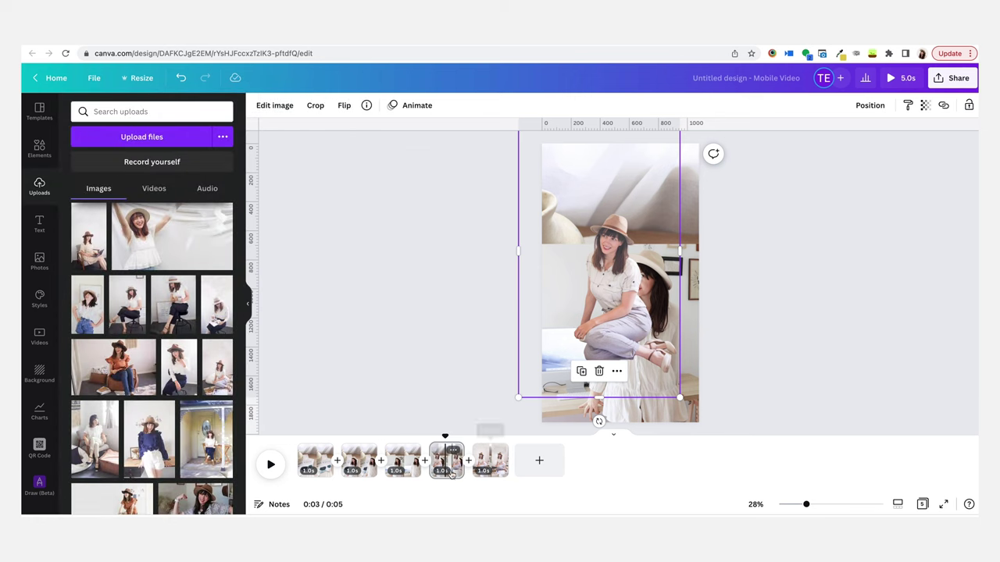
left_click(489, 463)
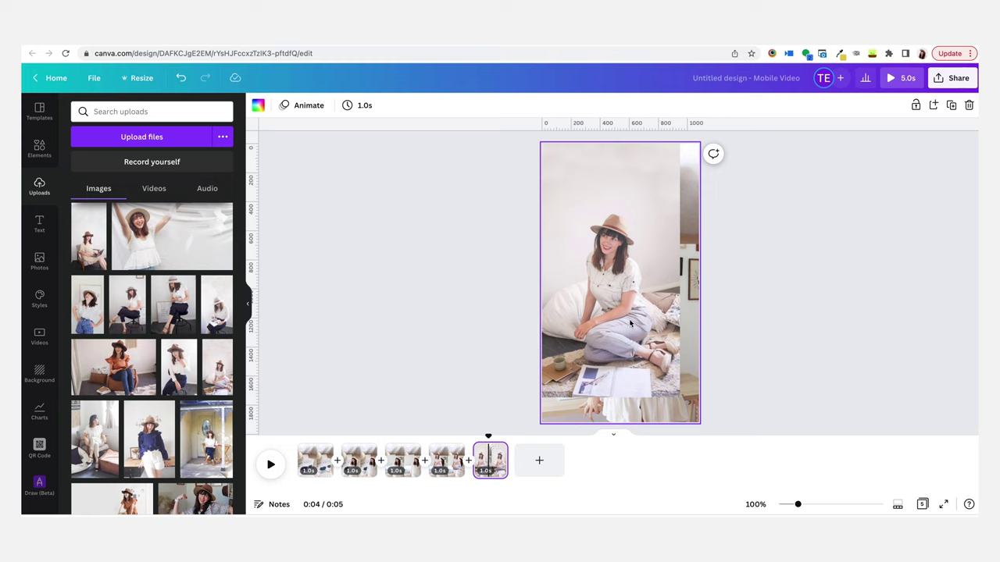
left_click_drag(489, 436, 446, 452)
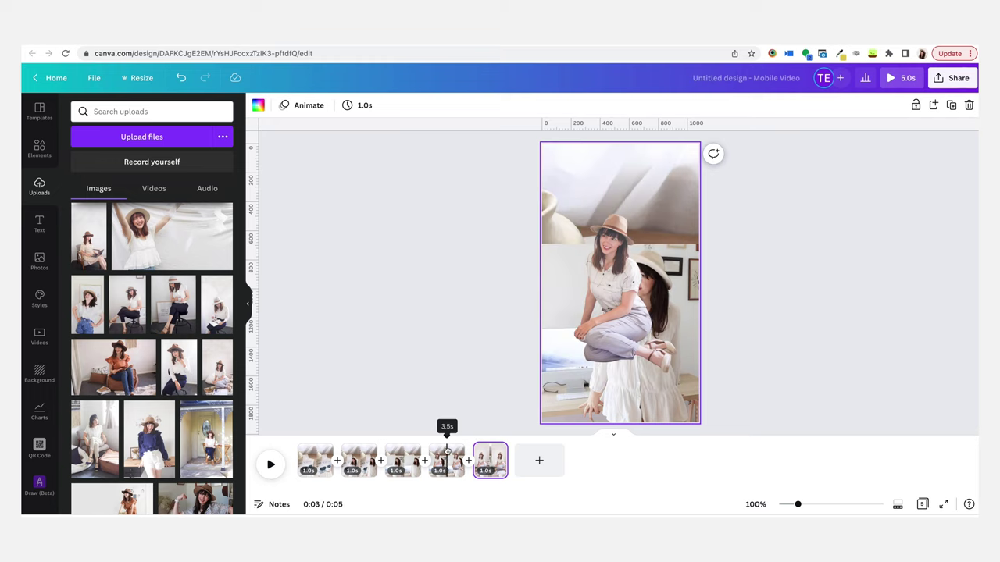
left_click_drag(446, 451, 492, 461)
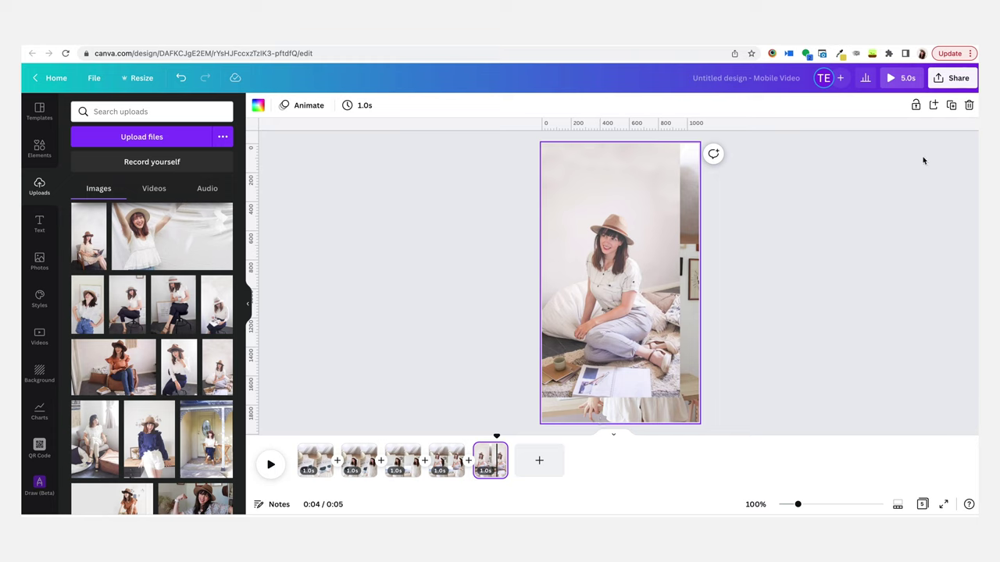
Download all 5 pages of the story as an MP4 video
left_click(949, 82)
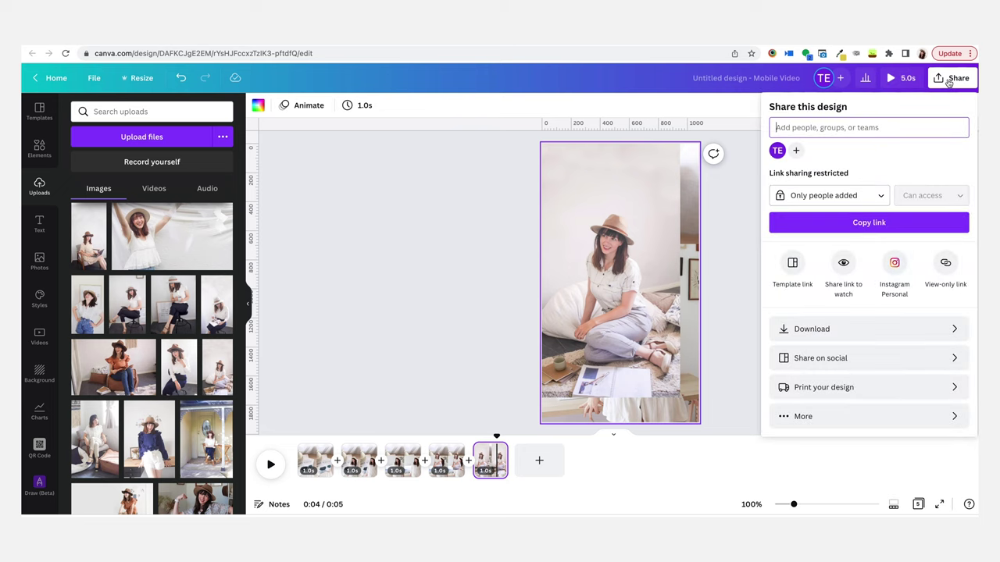
left_click(812, 329)
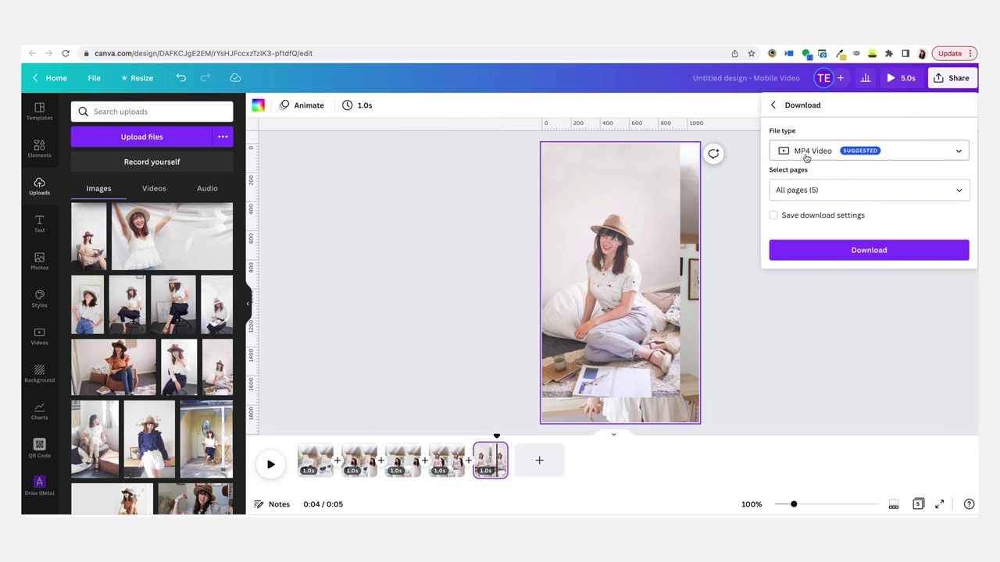
left_click(835, 190)
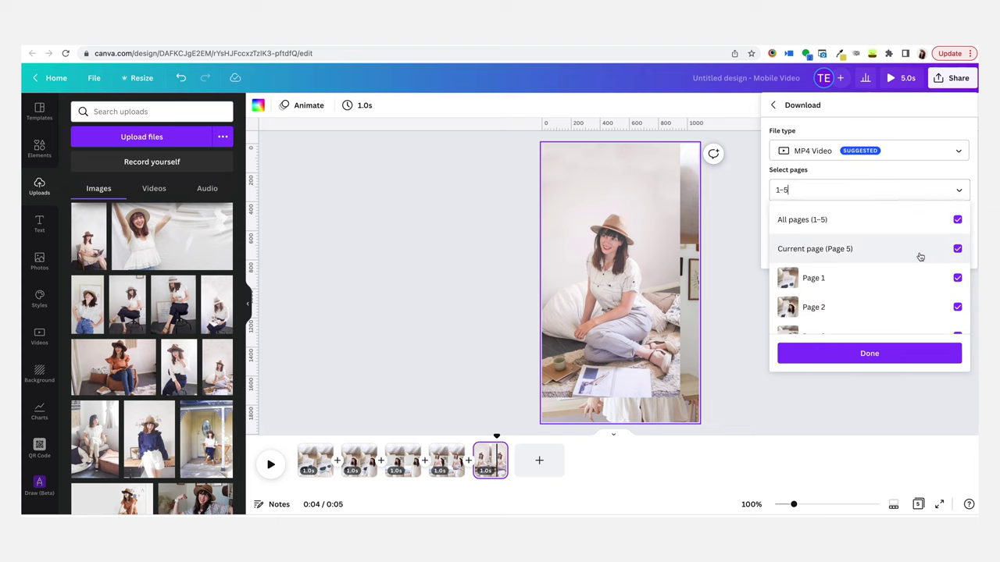
scroll(919, 257, "down", 2)
scroll(917, 257, "up", 2)
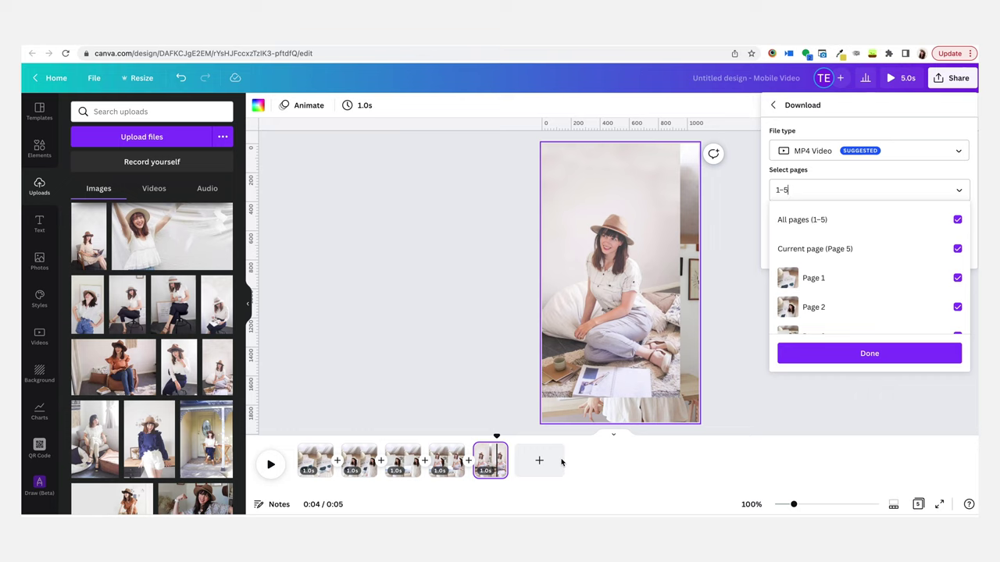
scroll(885, 300, "down", 2)
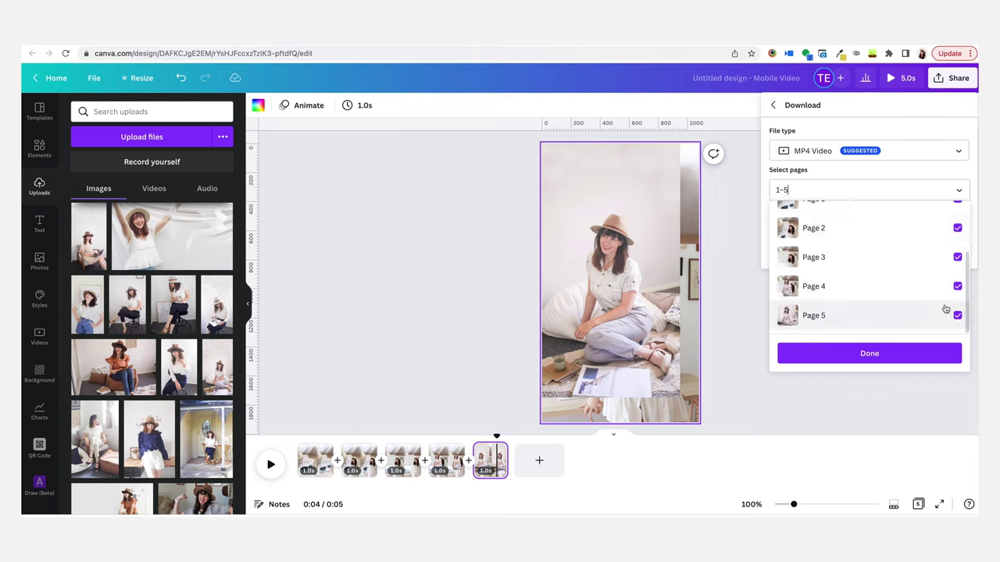
left_click(916, 181)
left_click(846, 252)
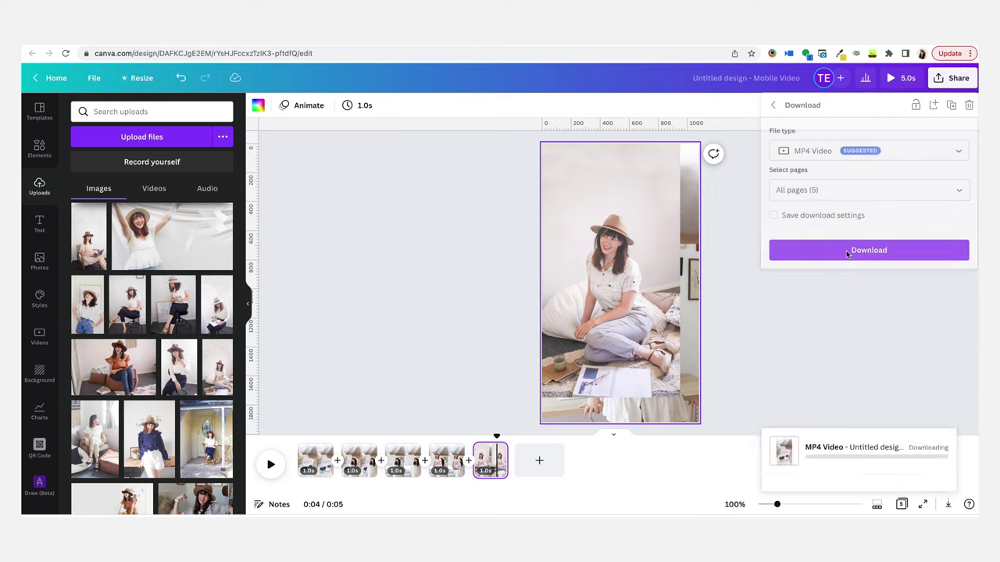